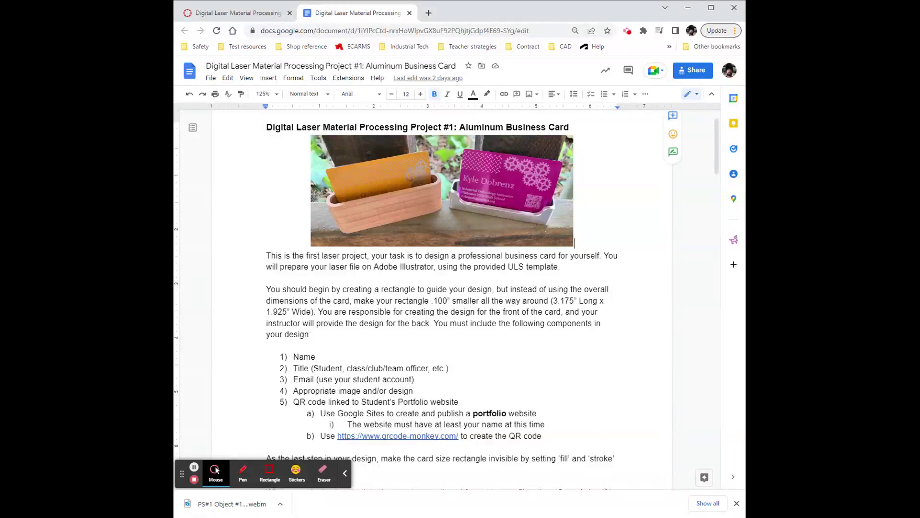
Highlight 'Aluminum Business Card' in the doc title, then launch Google Sites in a new tab.
click(570, 127)
drag(569, 127, 459, 128)
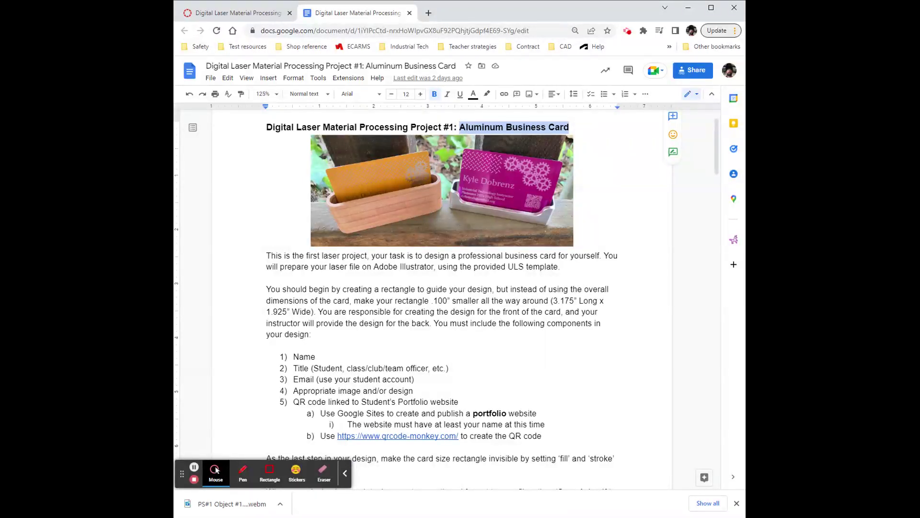
click(429, 13)
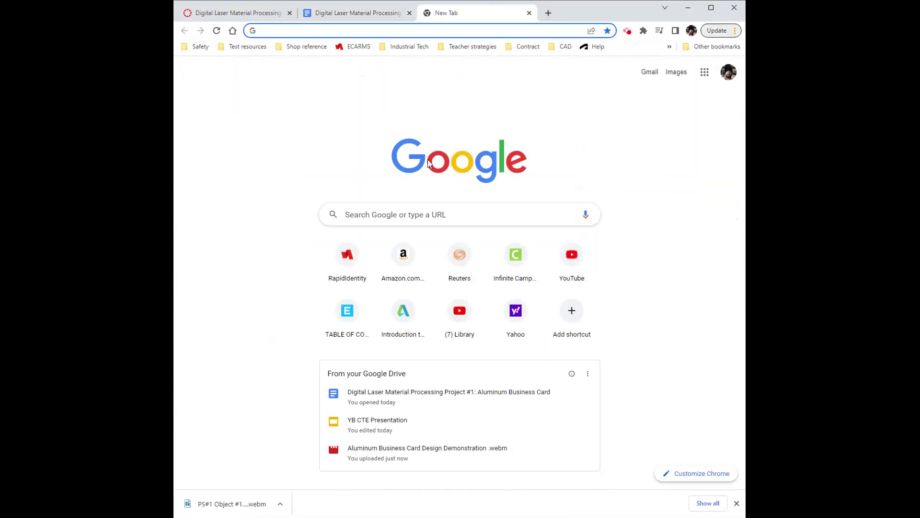
click(704, 71)
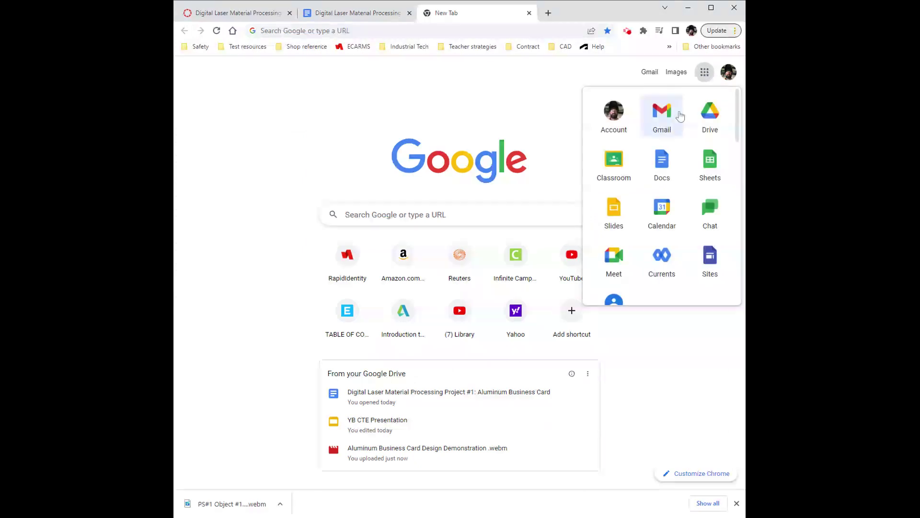
scroll(668, 142, down, 1)
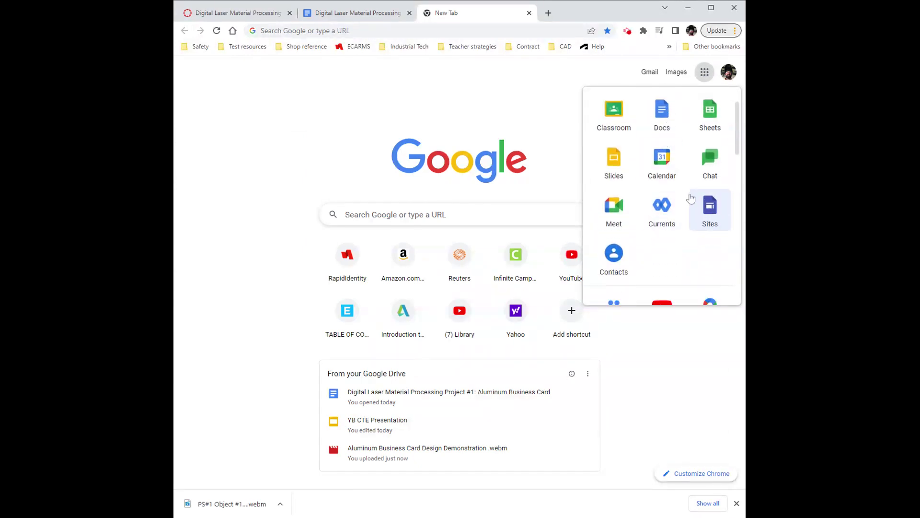
click(704, 72)
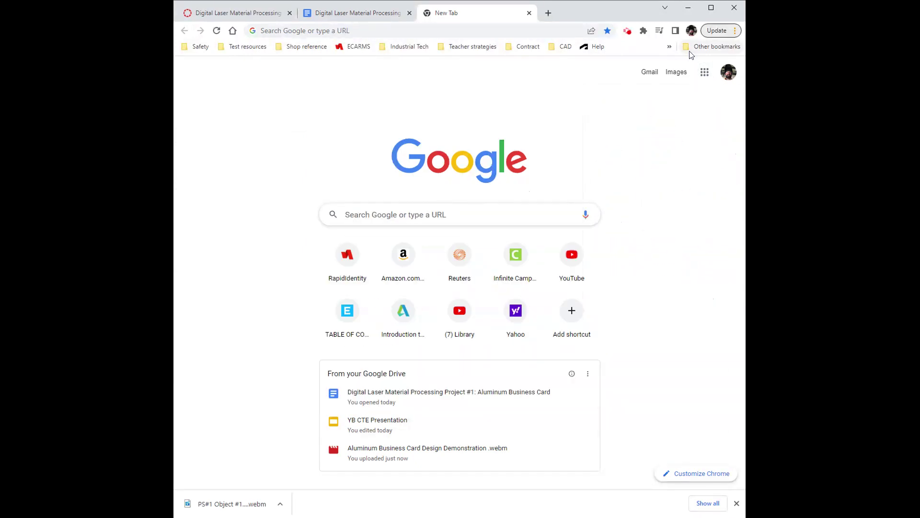
click(700, 72)
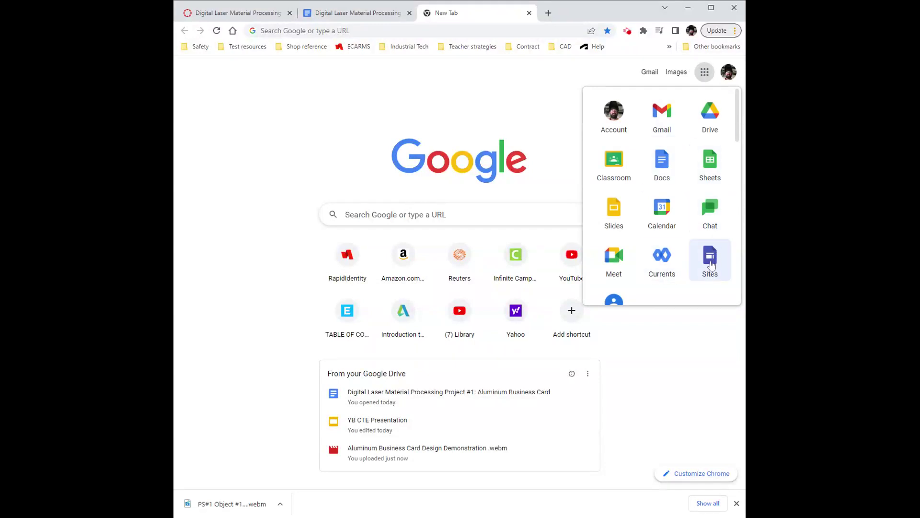
click(711, 265)
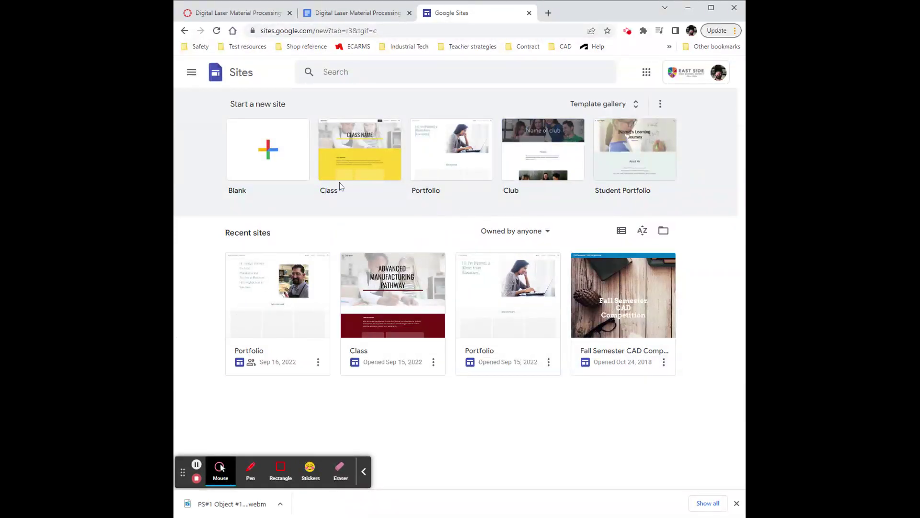
Start a site from the Portfolio template and rename it 'Jon Doe Portfolio'.
click(443, 159)
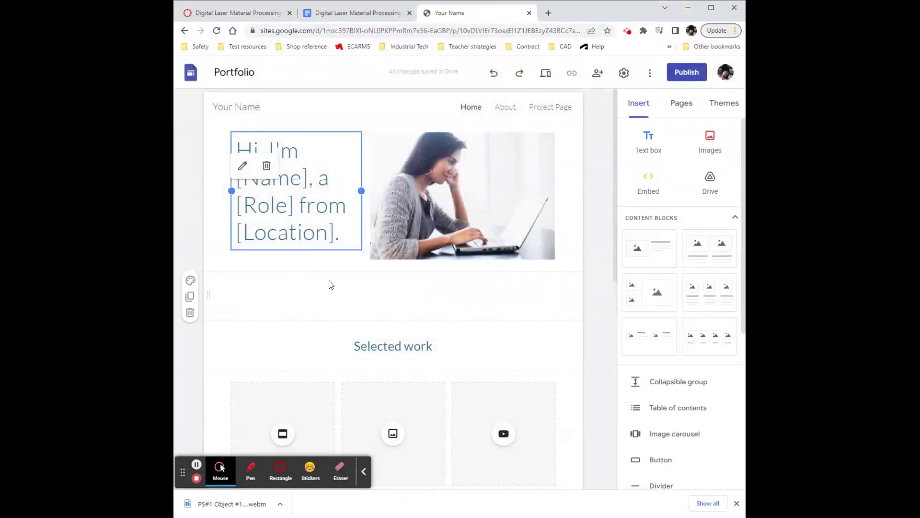
scroll(507, 297, down, 6)
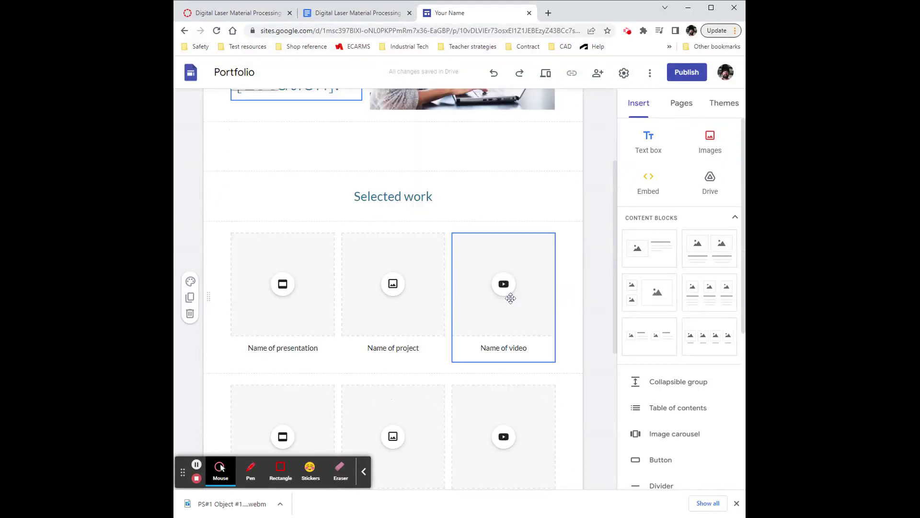
scroll(511, 306, up, 7)
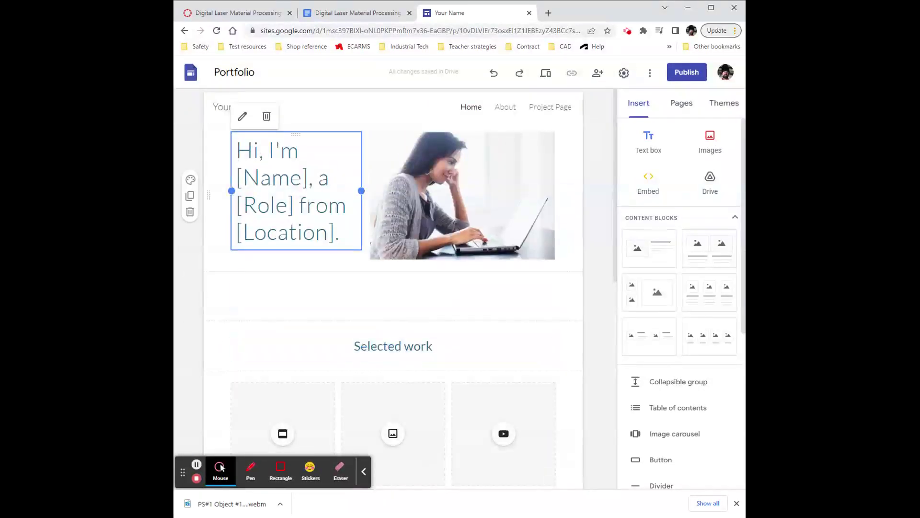
click(240, 72)
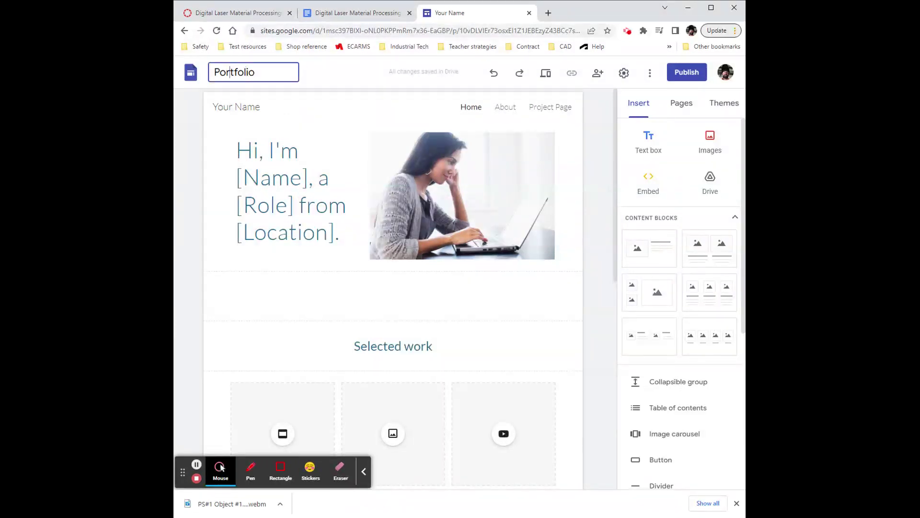
click(214, 72)
text(Jo)
text(n )
text(Die)
key(BackSpace)
key(BackSpace)
text(oe)
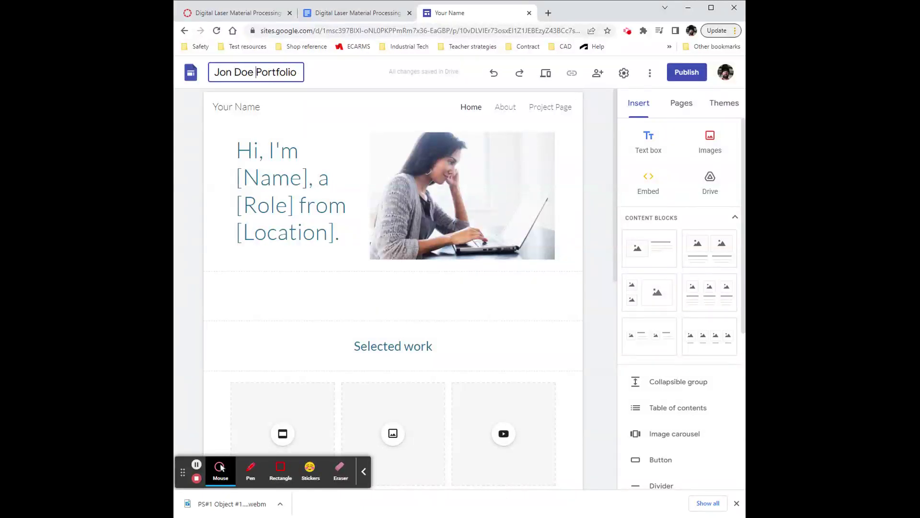
Replace the 'Your Name' header placeholder with 'Jon Doe'.
click(267, 107)
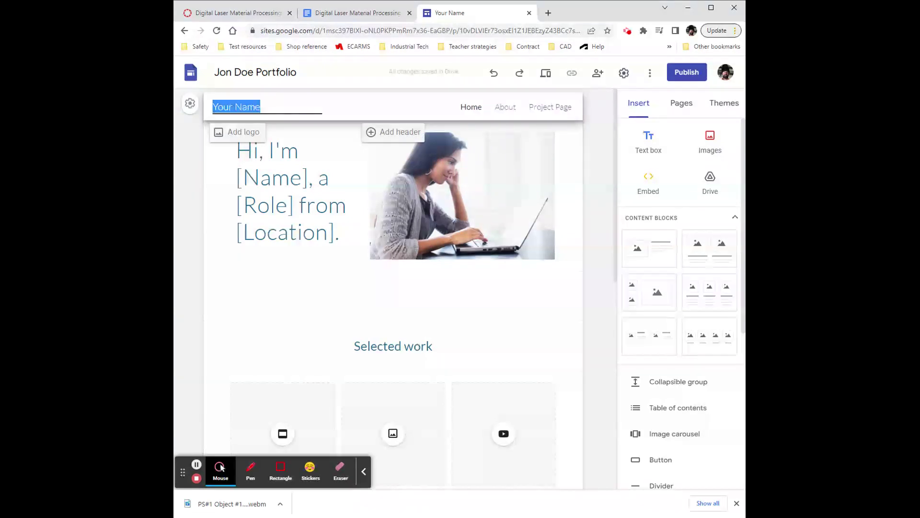
text(jon Doe)
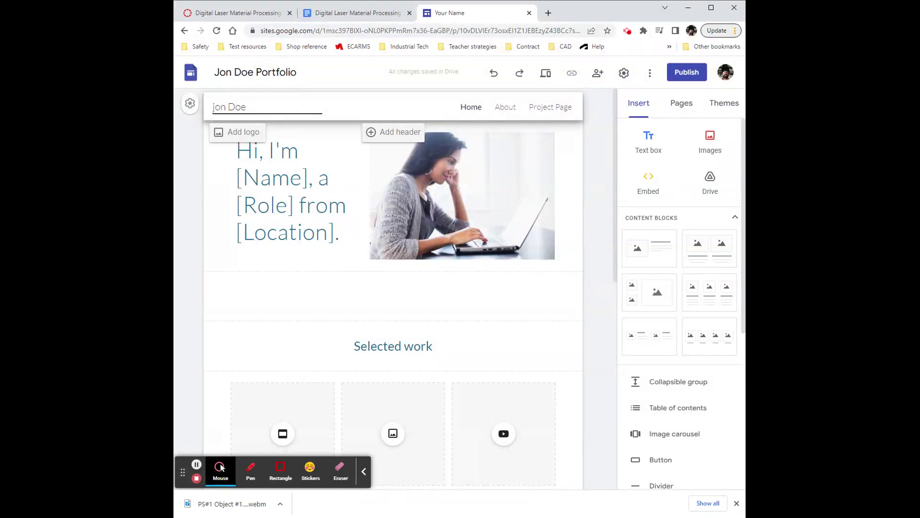
key(Delete)
text(J)
click(257, 72)
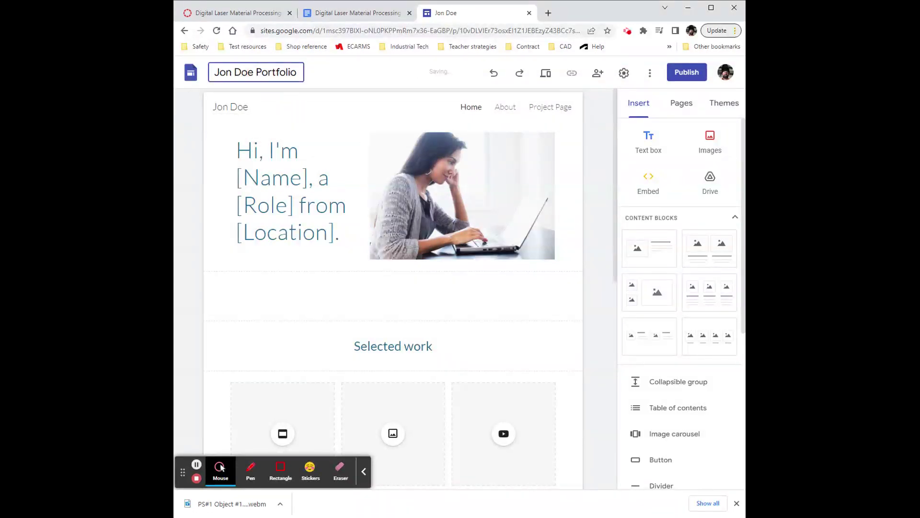
click(216, 107)
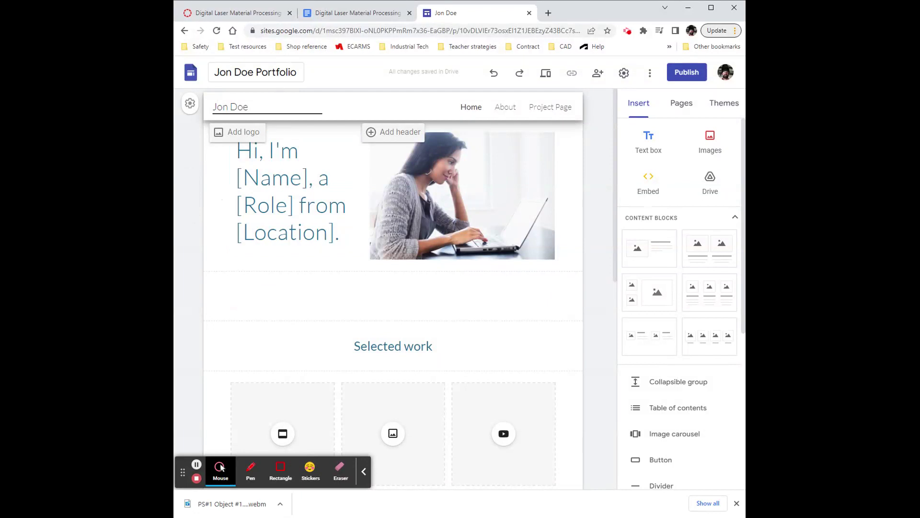
click(687, 73)
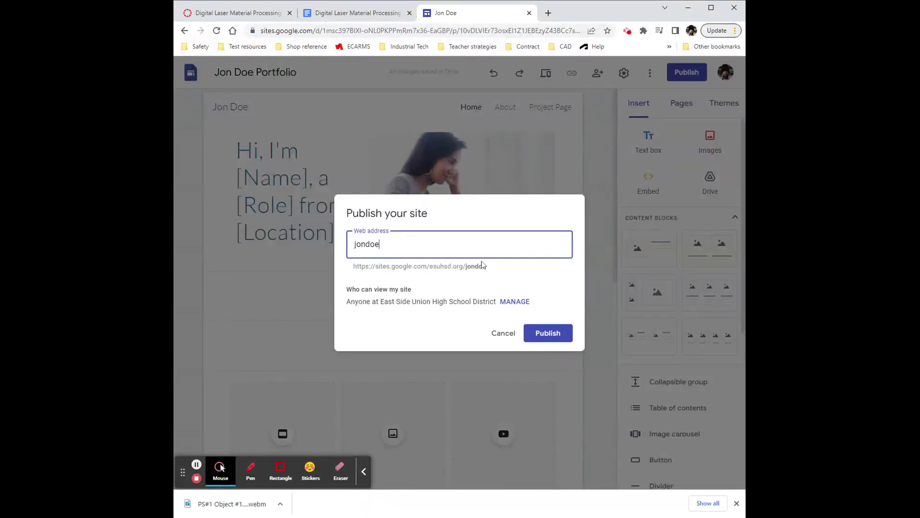
Publish the site at the 'jondoe' web address and select its URL in the address bar.
drag(466, 266, 429, 266)
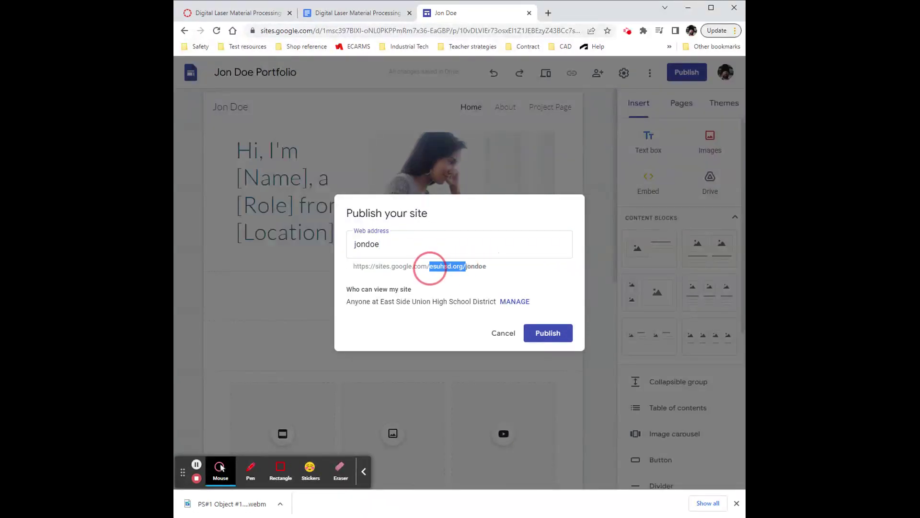
click(551, 278)
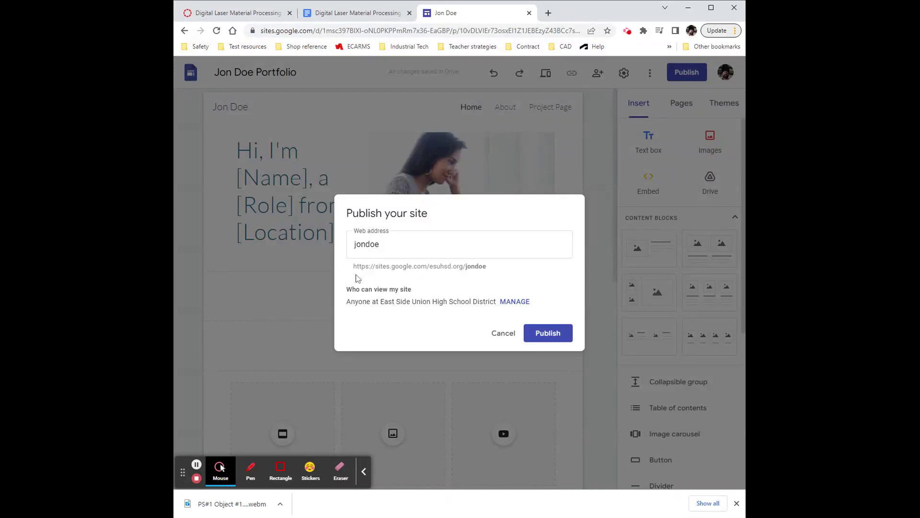
mouse_move(493, 274)
mouse_down()
mouse_move(360, 269)
mouse_move(498, 272)
mouse_up()
click(551, 331)
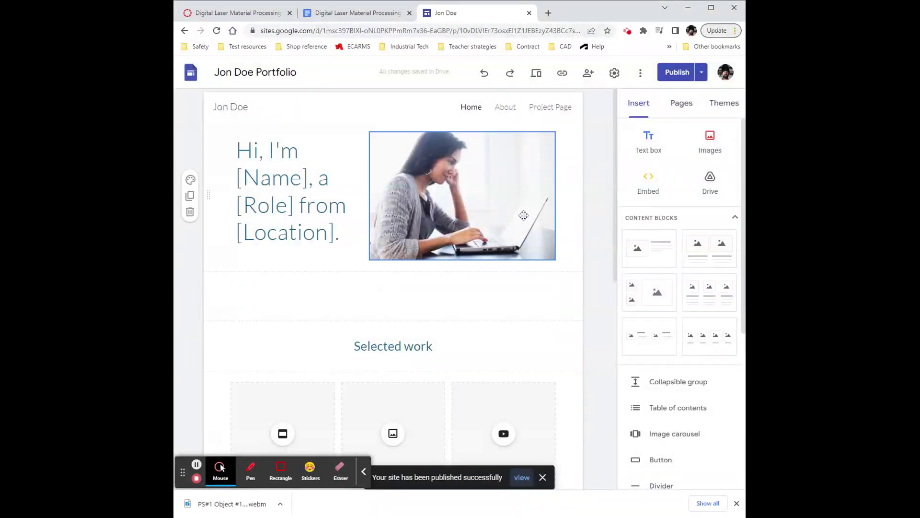
click(412, 33)
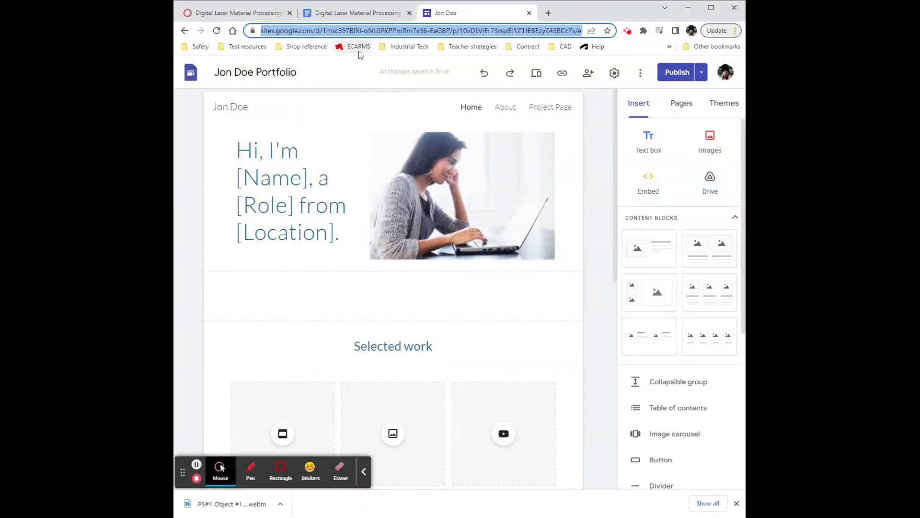
Return to the Aluminum Business Card instructions and scroll down to the QR code requirement.
click(364, 15)
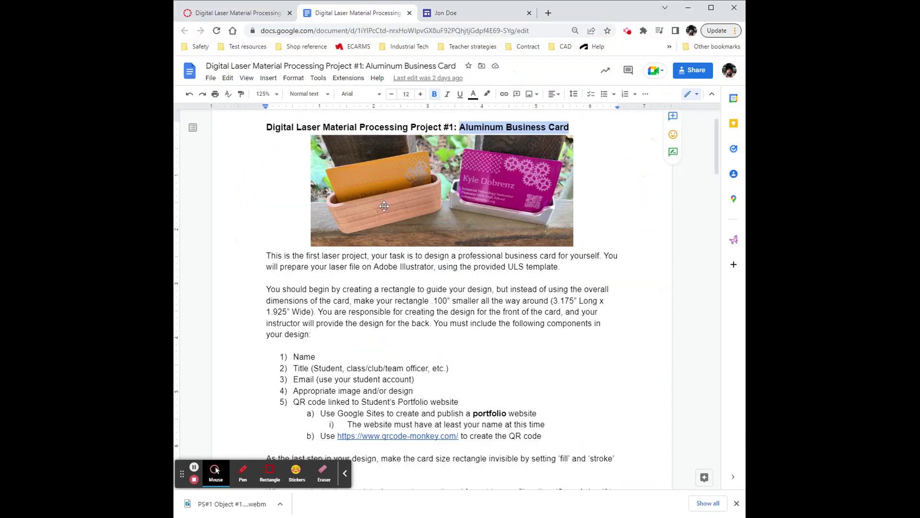
scroll(446, 287, down, 2)
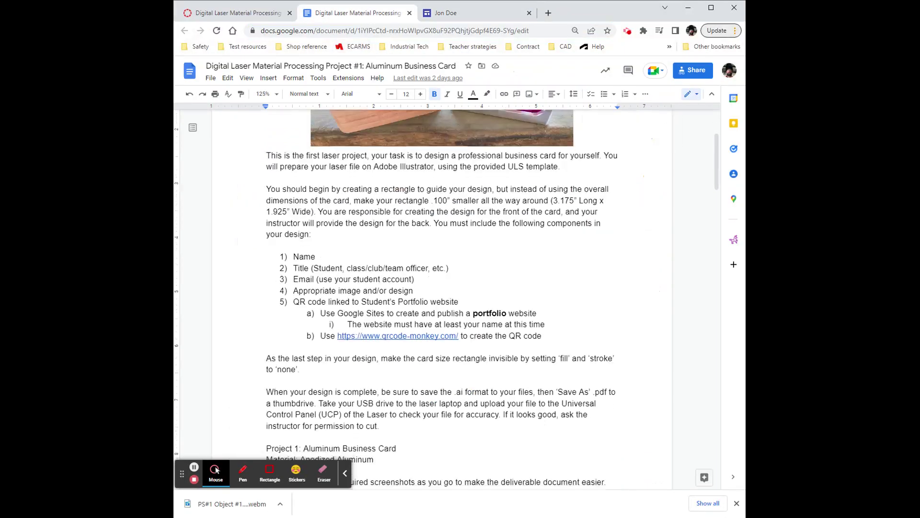
scroll(438, 239, down, 3)
In QRCode Monkey, paste the site URL, create the QR code and download it as .SVG.
mouse_move(378, 335)
click(377, 346)
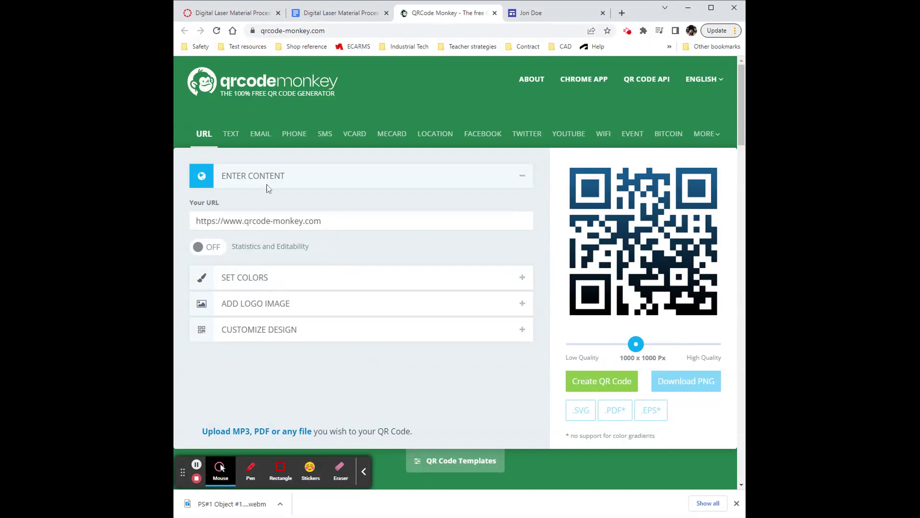
drag(322, 221, 187, 226)
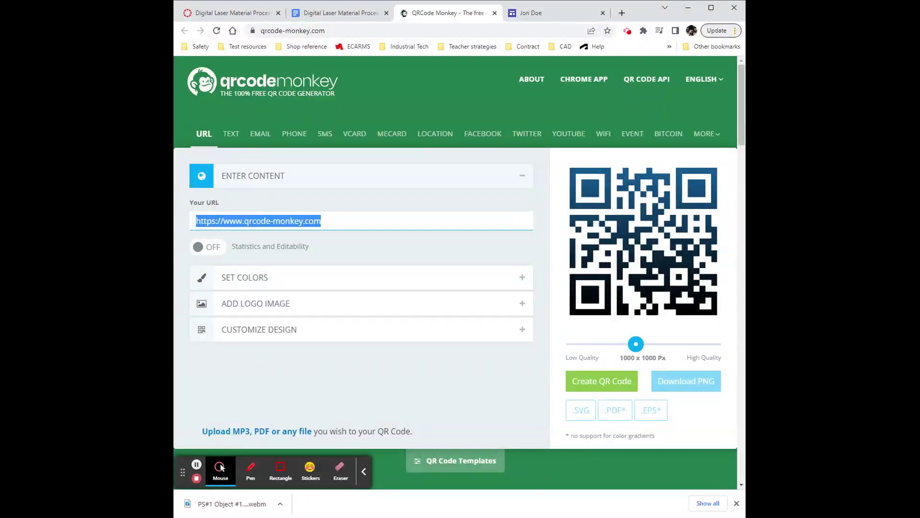
key(ctrl+v)
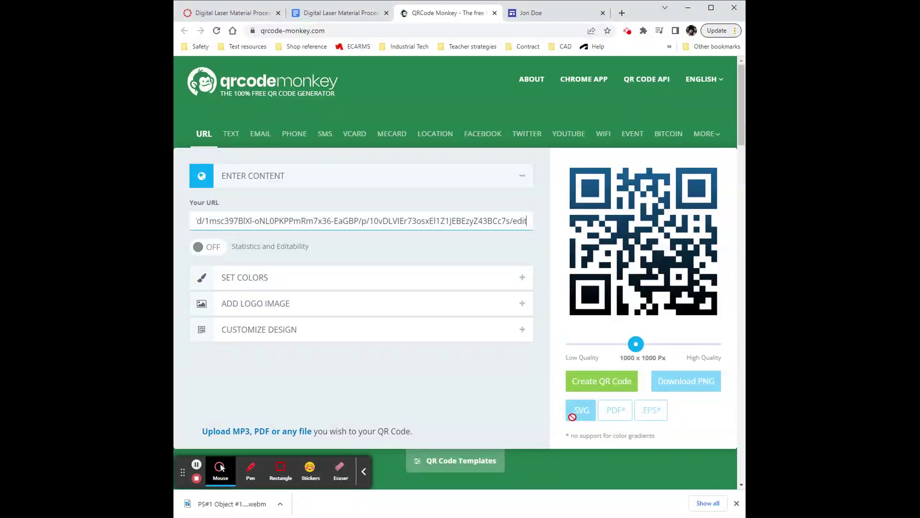
click(618, 380)
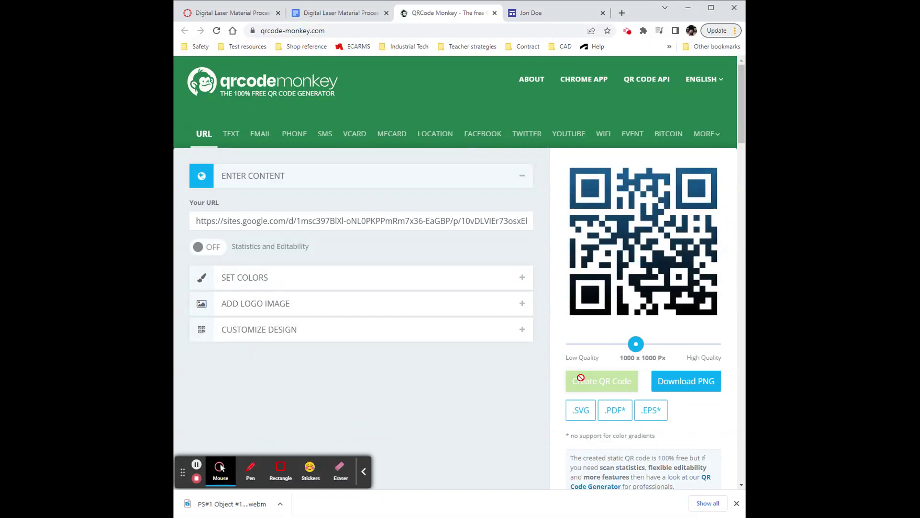
click(582, 408)
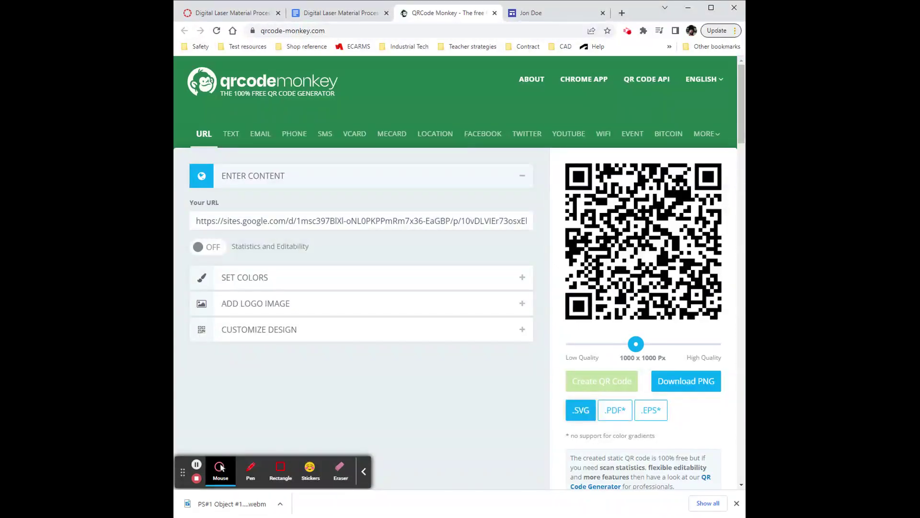
click(580, 411)
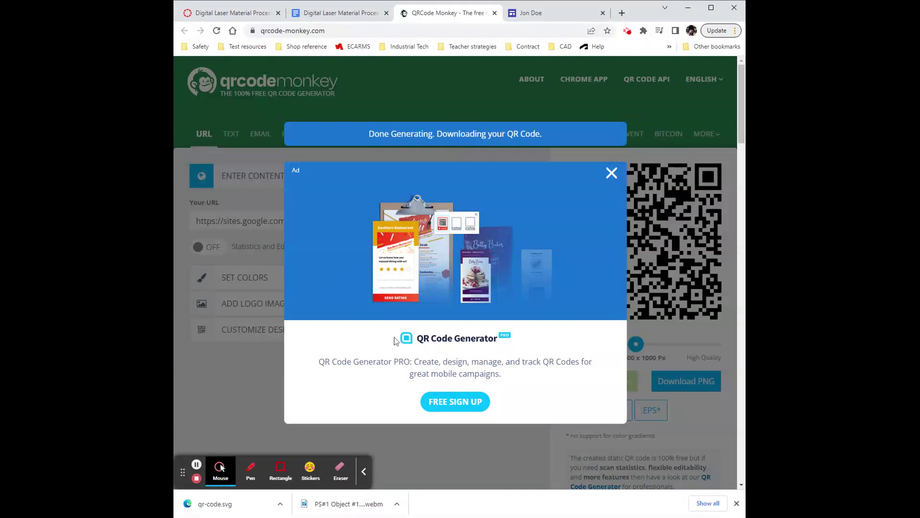
Open the downloaded qr-code.svg in its own tab to check it, then return to the instructions doc.
click(215, 513)
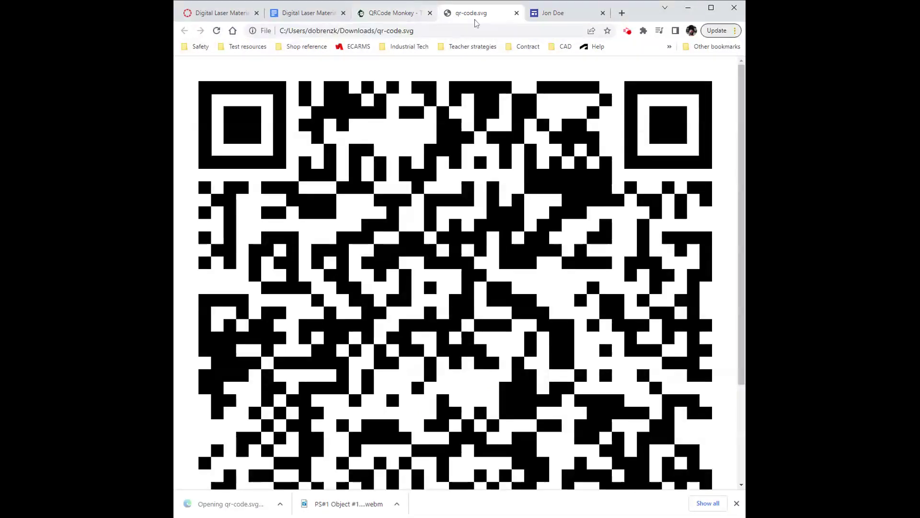
scroll(523, 264, down, 3)
scroll(523, 265, up, 3)
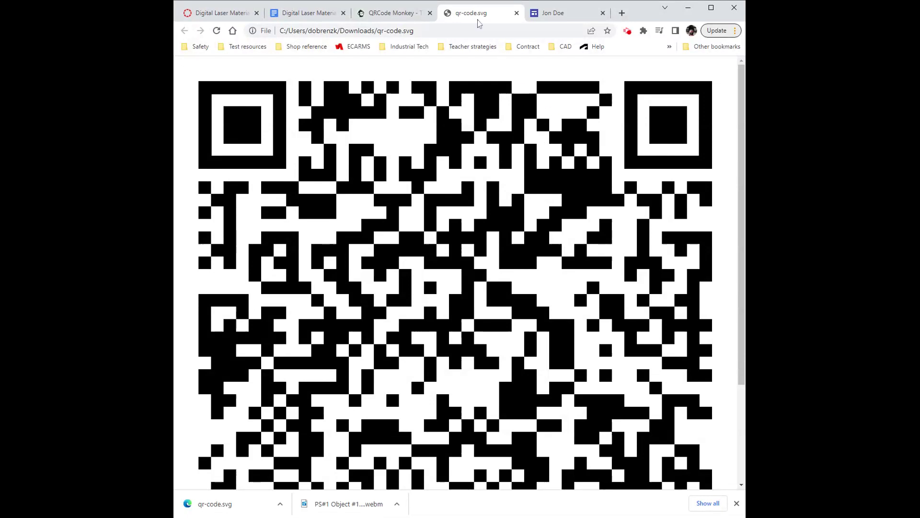
click(516, 13)
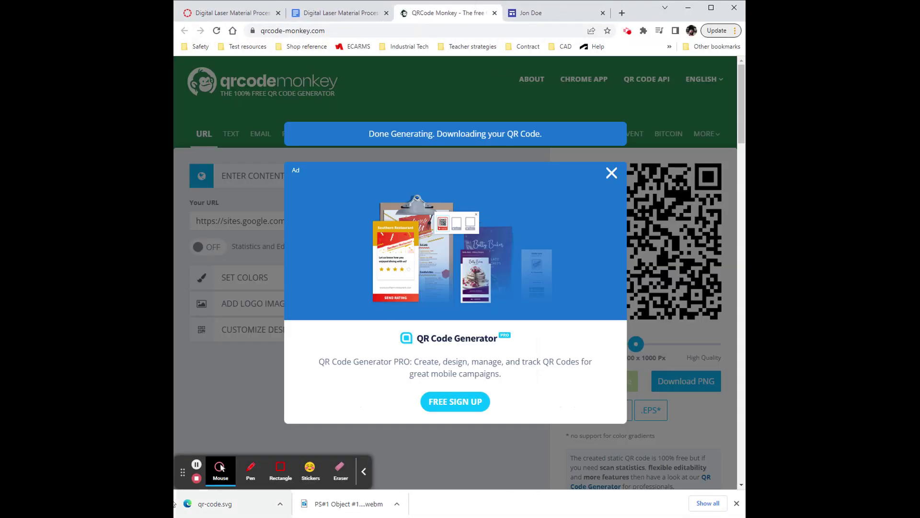
click(281, 507)
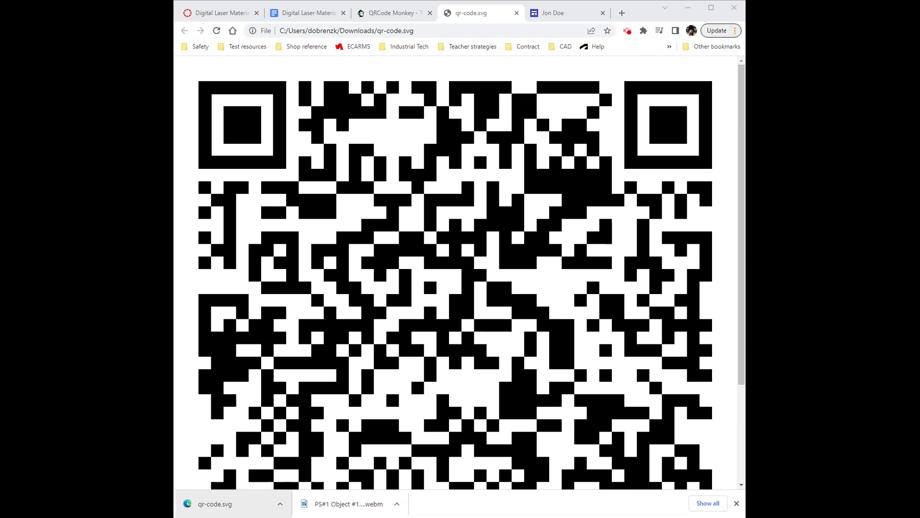
click(370, 194)
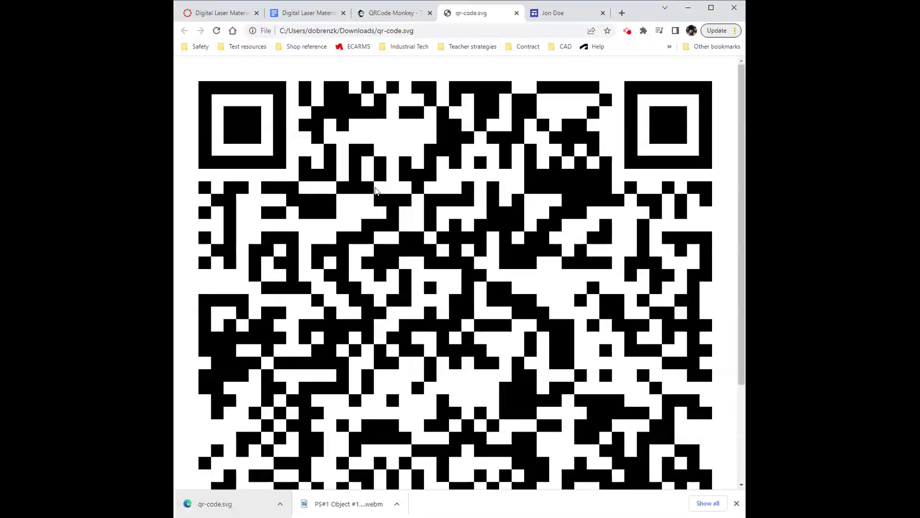
click(401, 19)
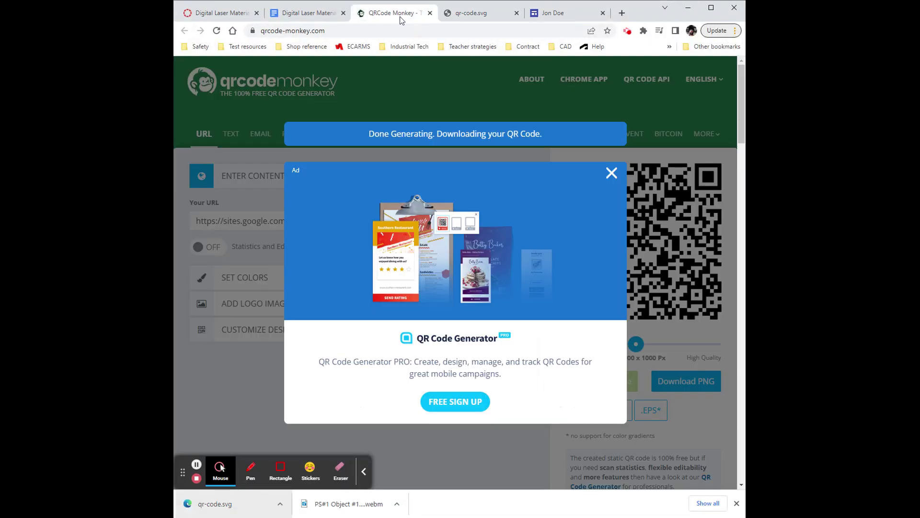
click(306, 20)
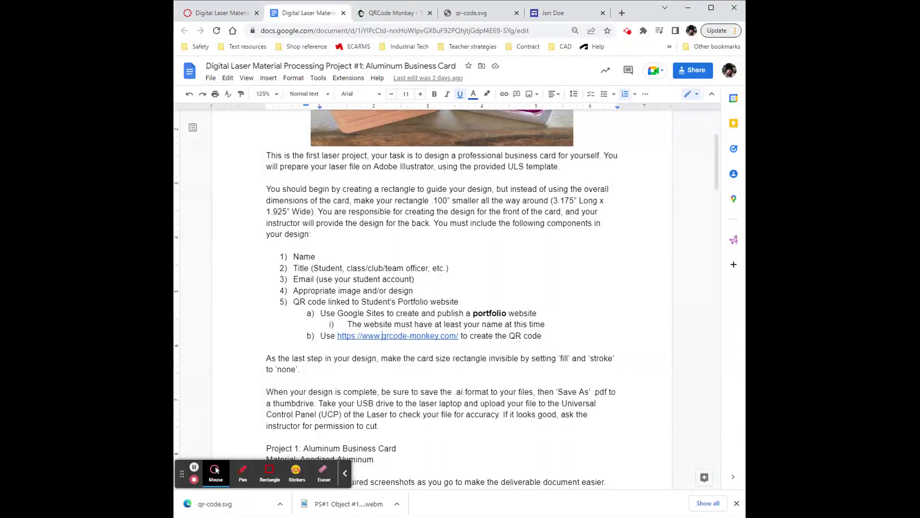
Scroll back up to the title of the Aluminum Business Card instructions.
scroll(468, 302, up, 3)
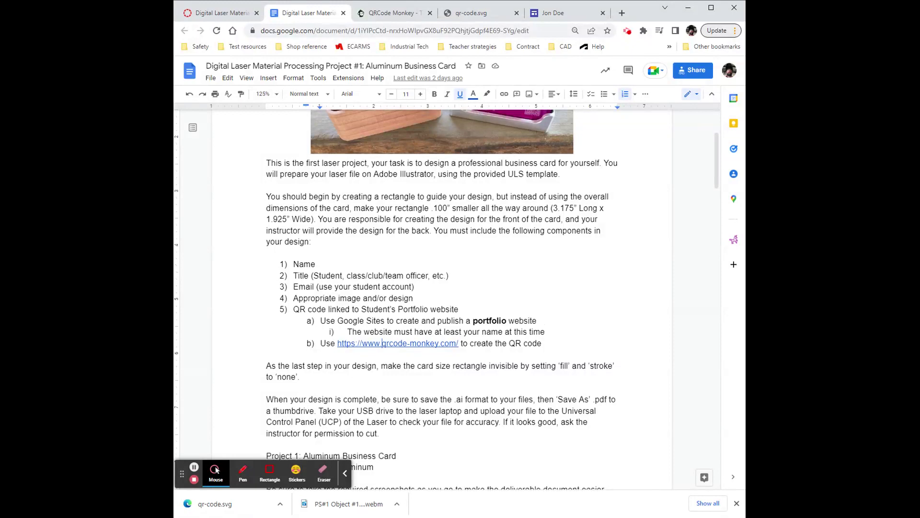